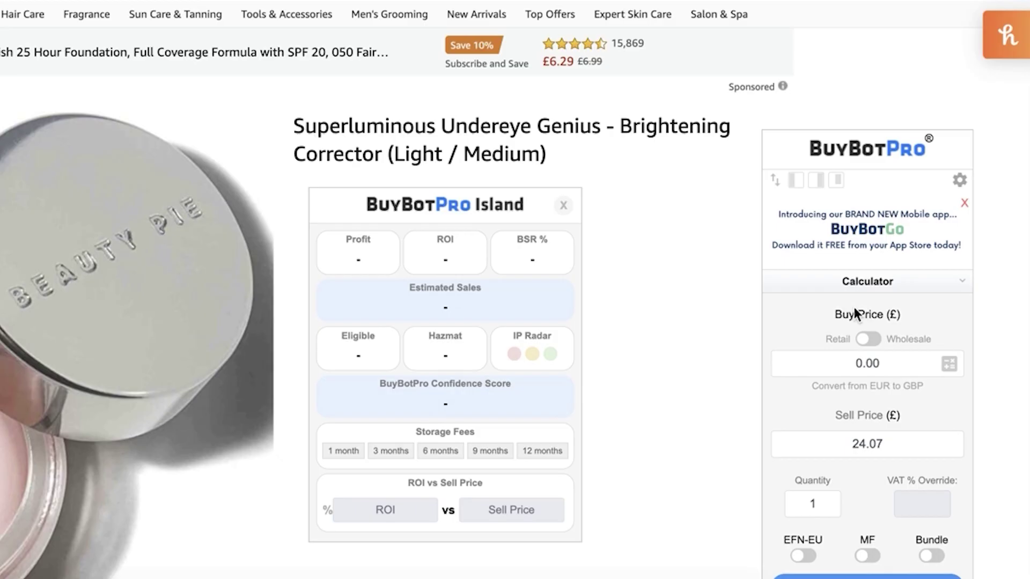
scroll(856, 314, "down", 10)
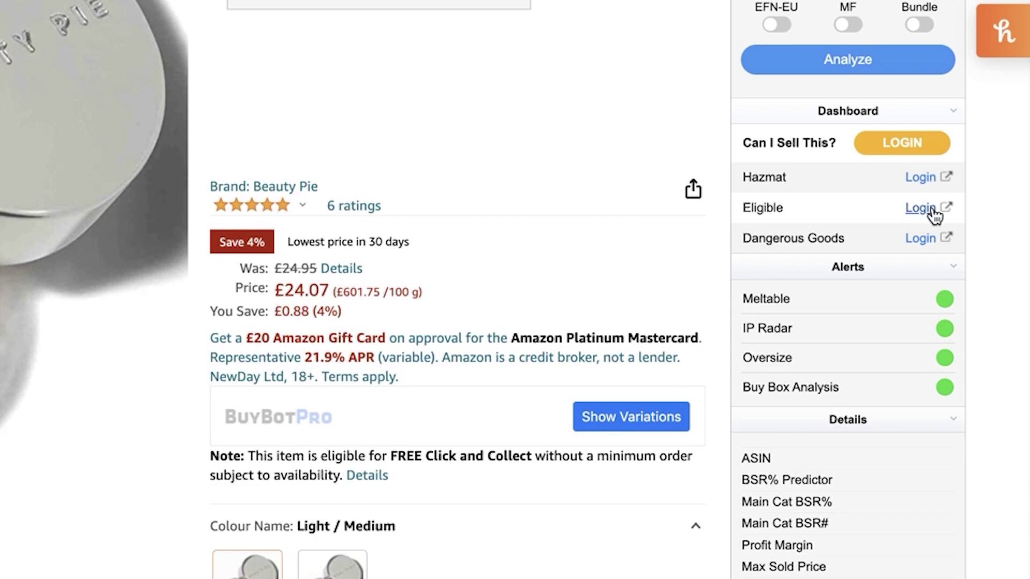
scroll(933, 214, "up", 10)
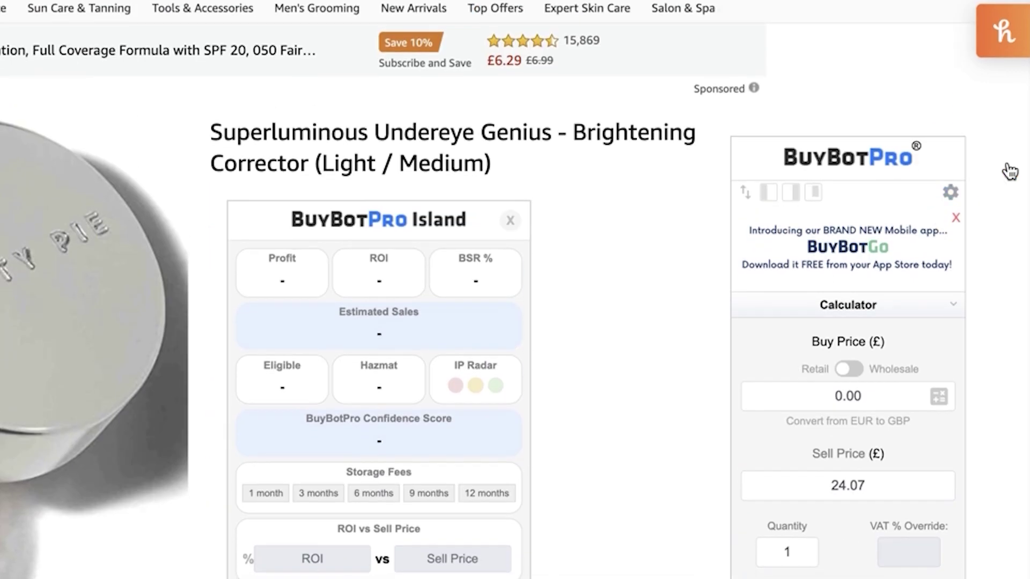
left_click(958, 198)
scroll(812, 430, "down", 4)
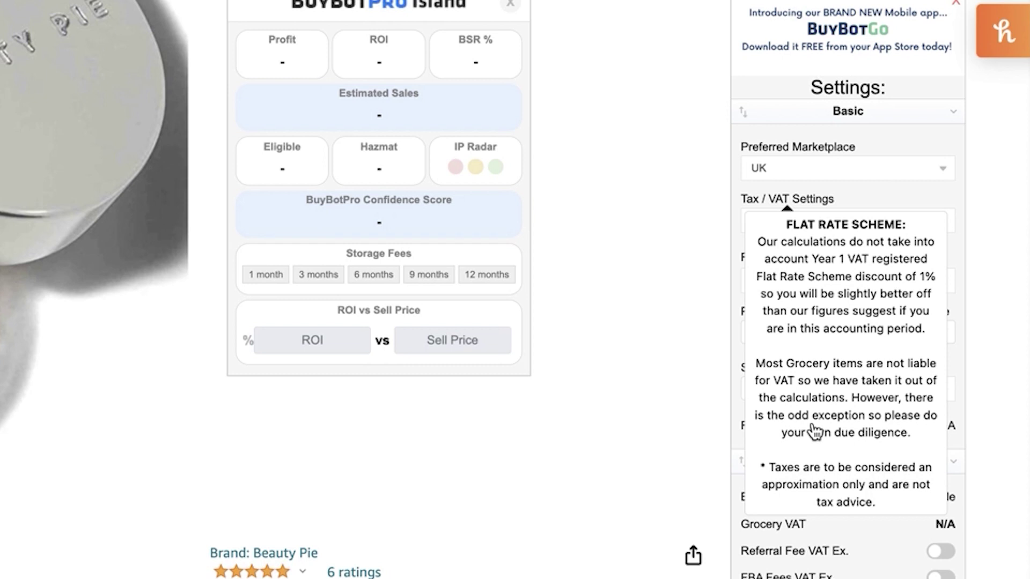
scroll(771, 515, "down", 10)
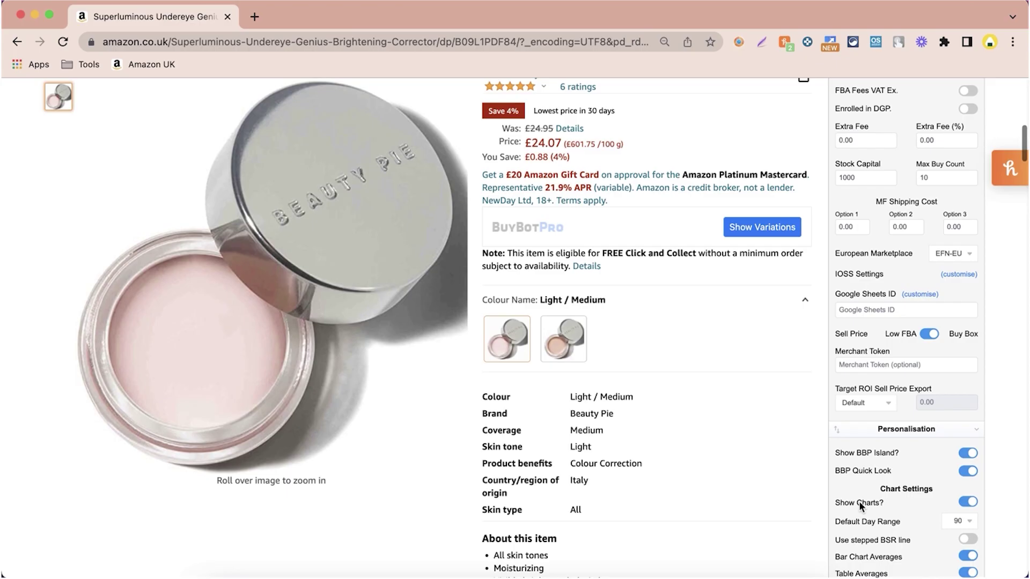
scroll(858, 501, "down", 2)
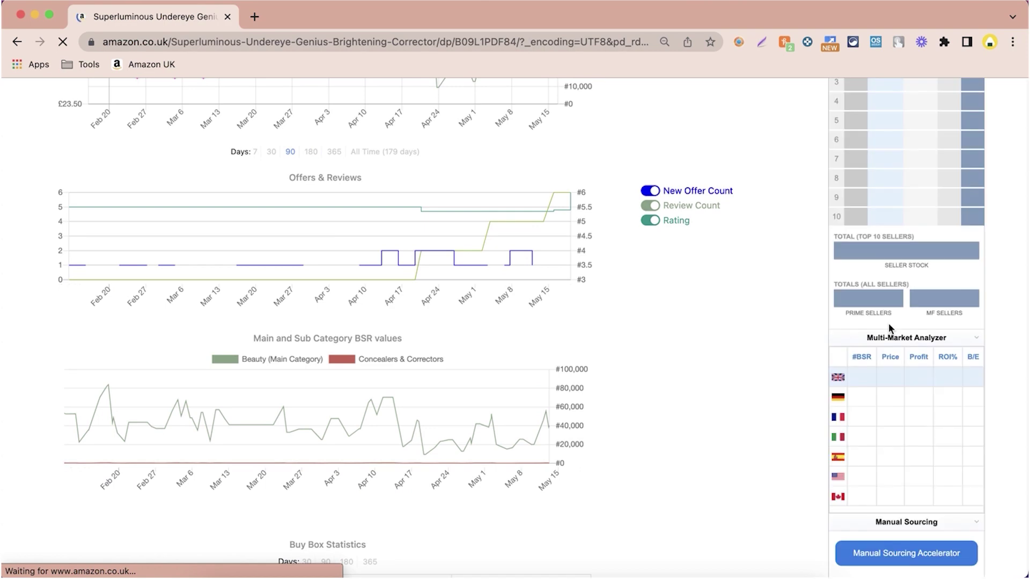
scroll(888, 323, "up", 3)
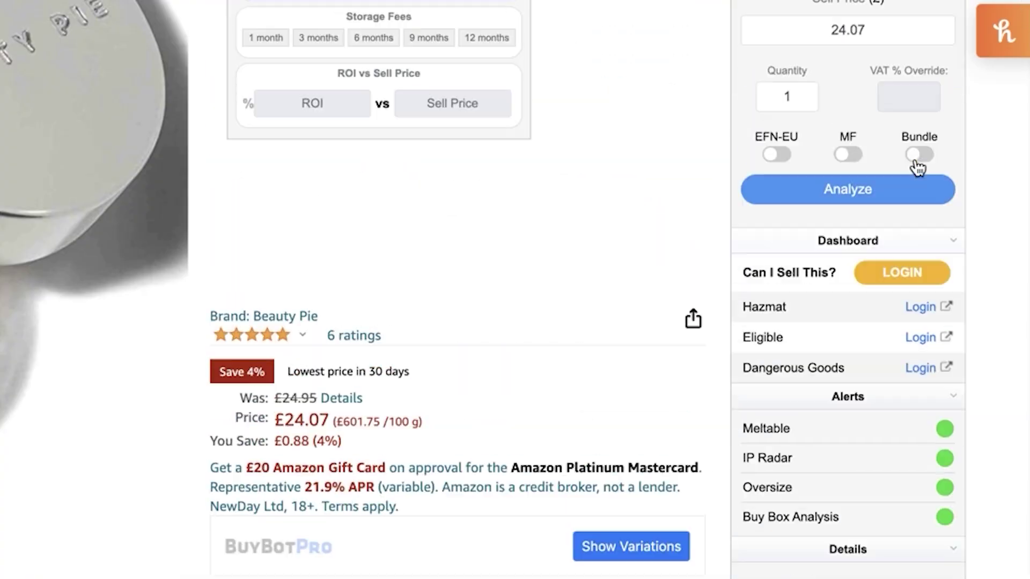
Enter a £12 buy price for the Undereye Genius corrector and analyse it to show 49.67 ROI.
scroll(918, 168, "up", 3)
left_click(871, 103)
double_click(871, 104)
type("12")
left_click(851, 356)
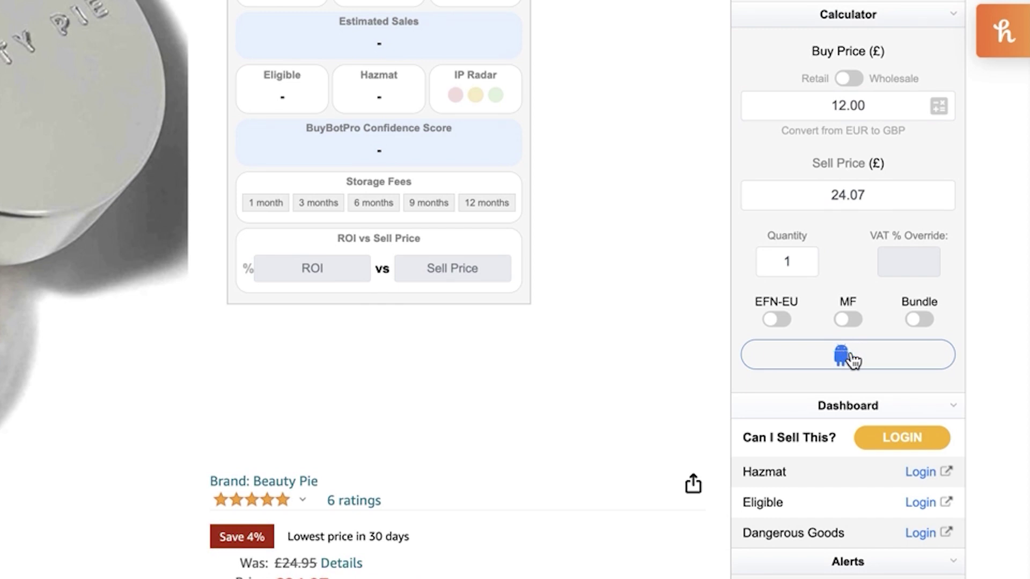
scroll(724, 461, "down", 3)
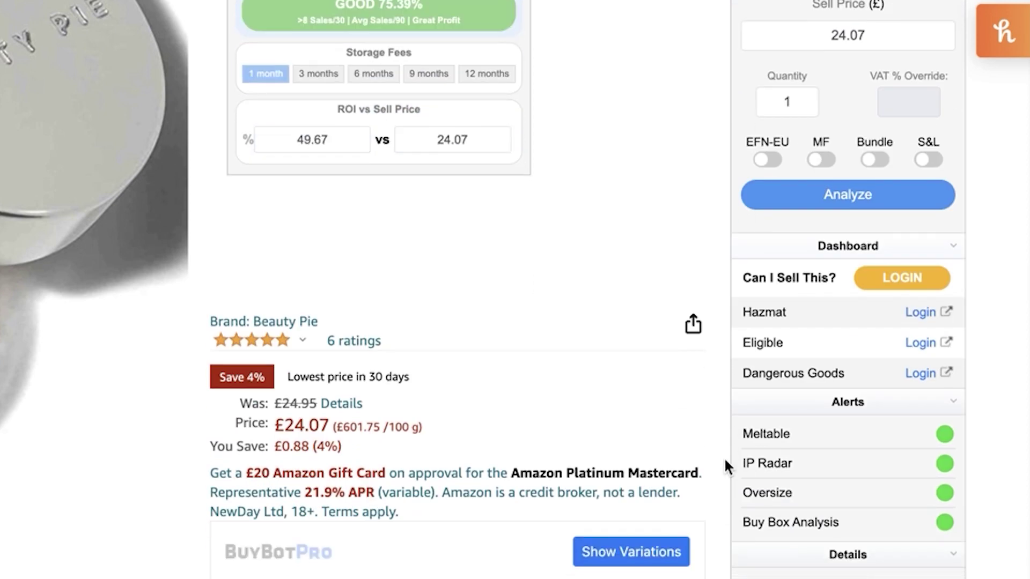
scroll(724, 461, "down", 9)
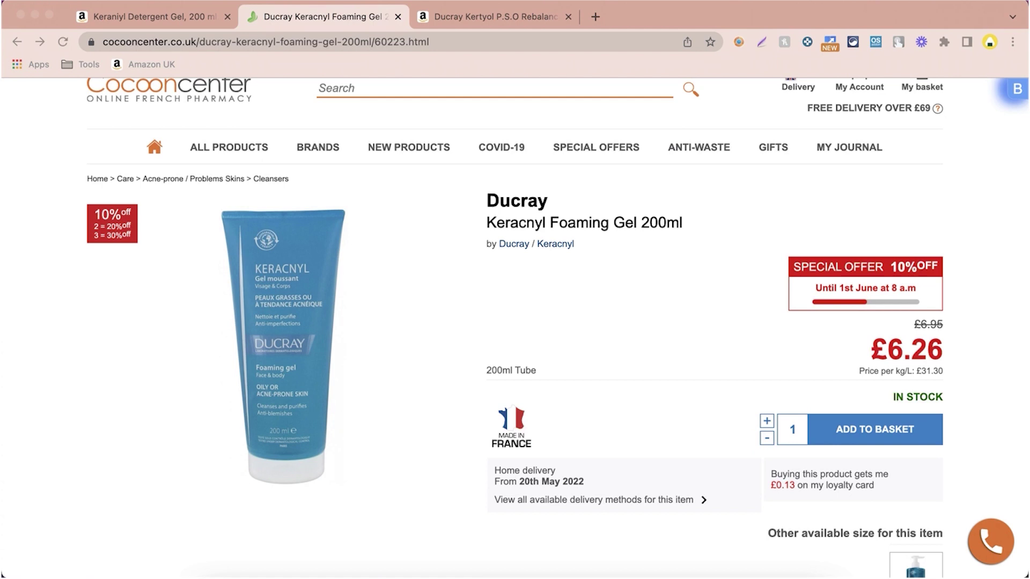
Search Amazon UK with BuyBotPro for the selected 'Ducray Keracnyl Foaming Gel 200ml' title.
left_click_drag(484, 200, 686, 230)
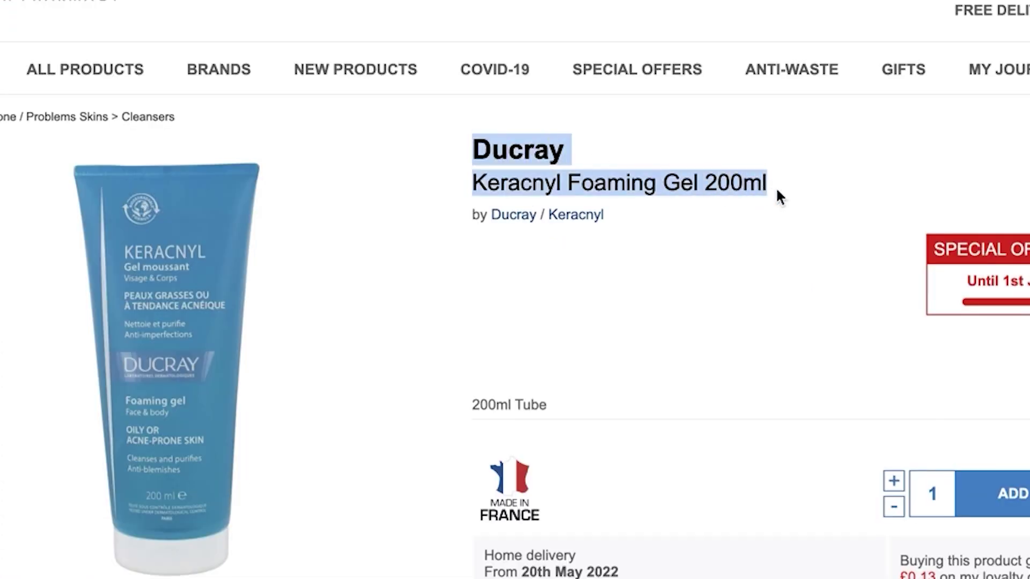
right_click(556, 159)
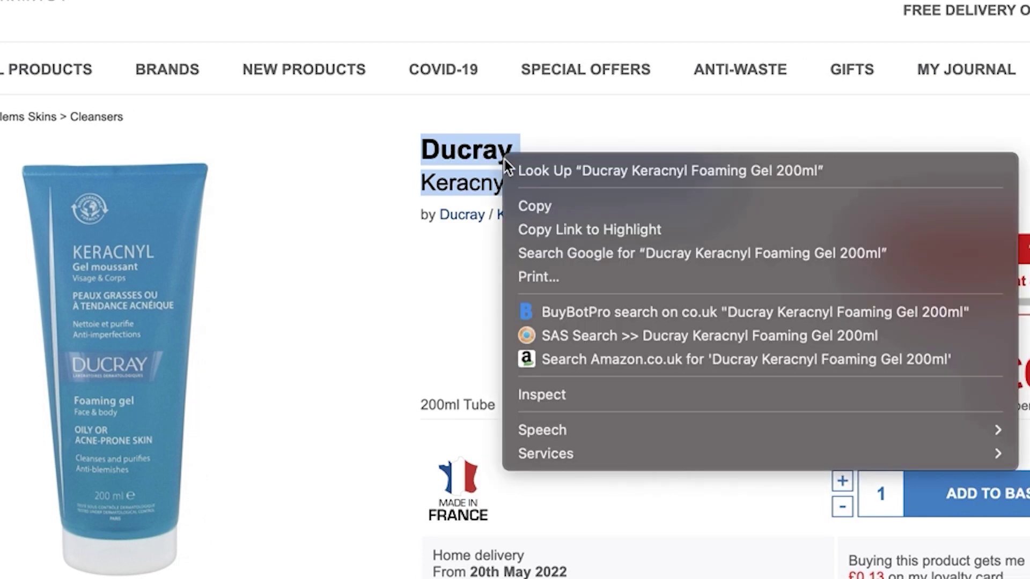
left_click(642, 311)
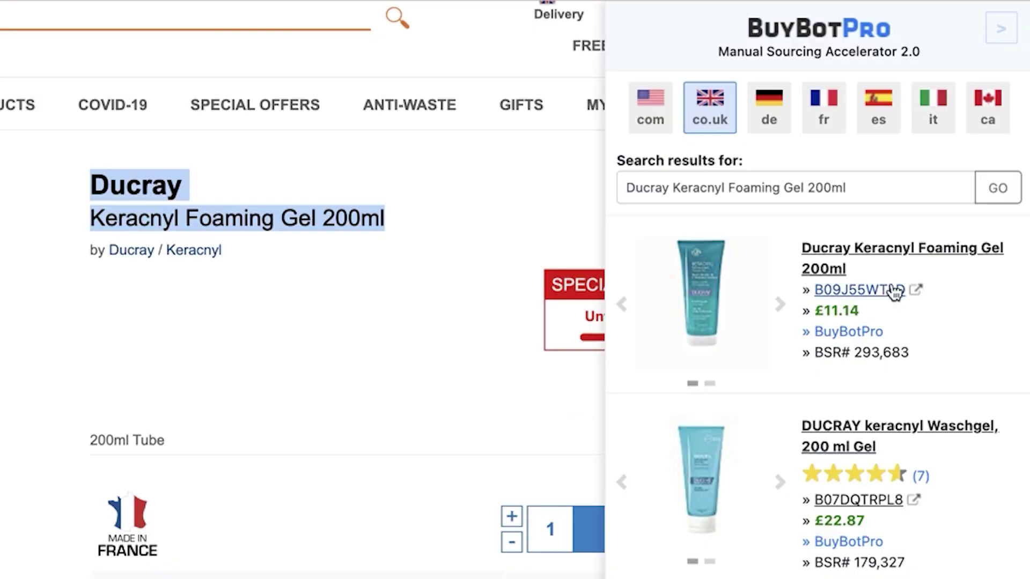
Open the first match's details and profit calculator, loading a £28.52 Buy Box price.
left_click(893, 291)
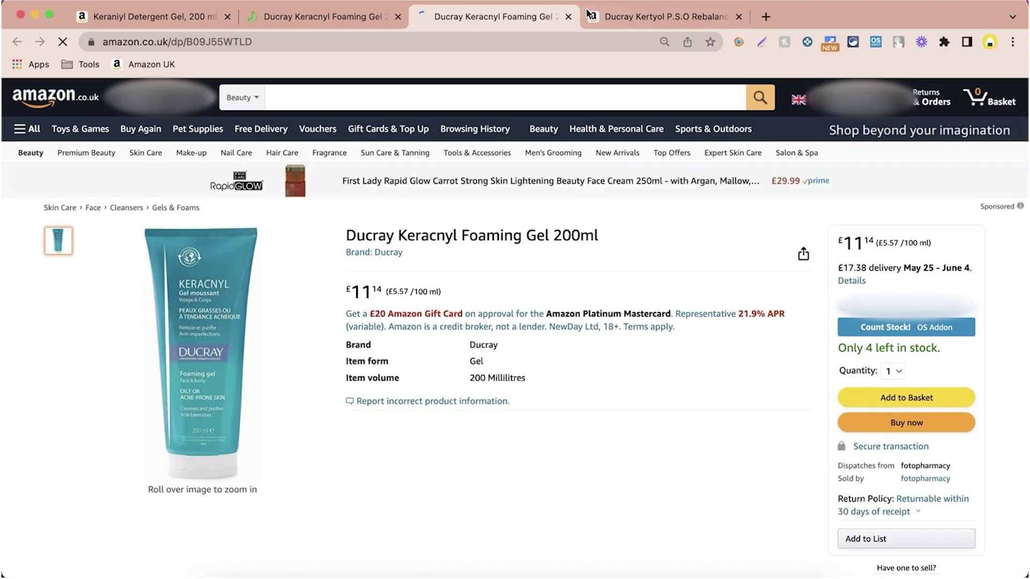
left_click(321, 16)
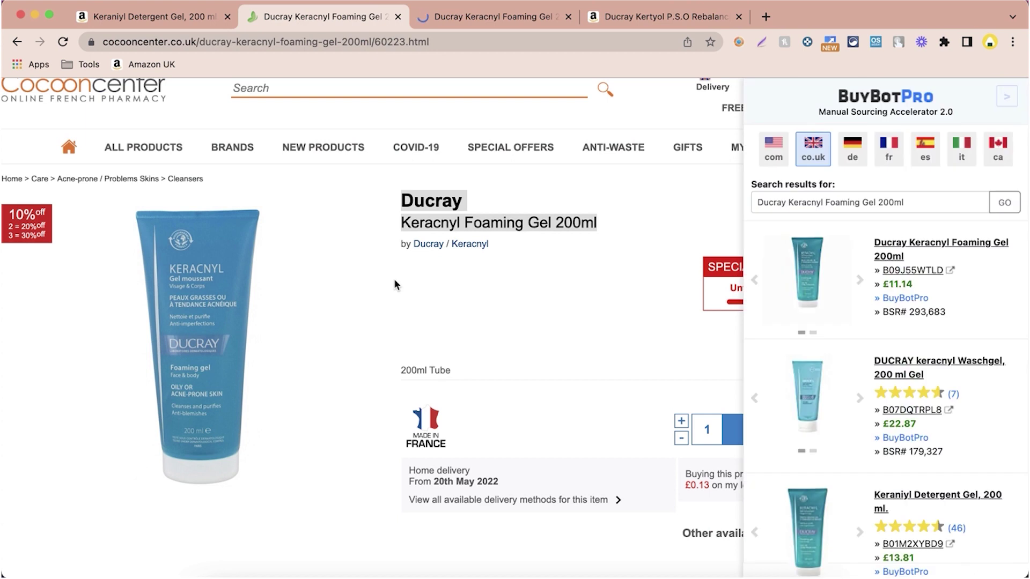
left_click(910, 248)
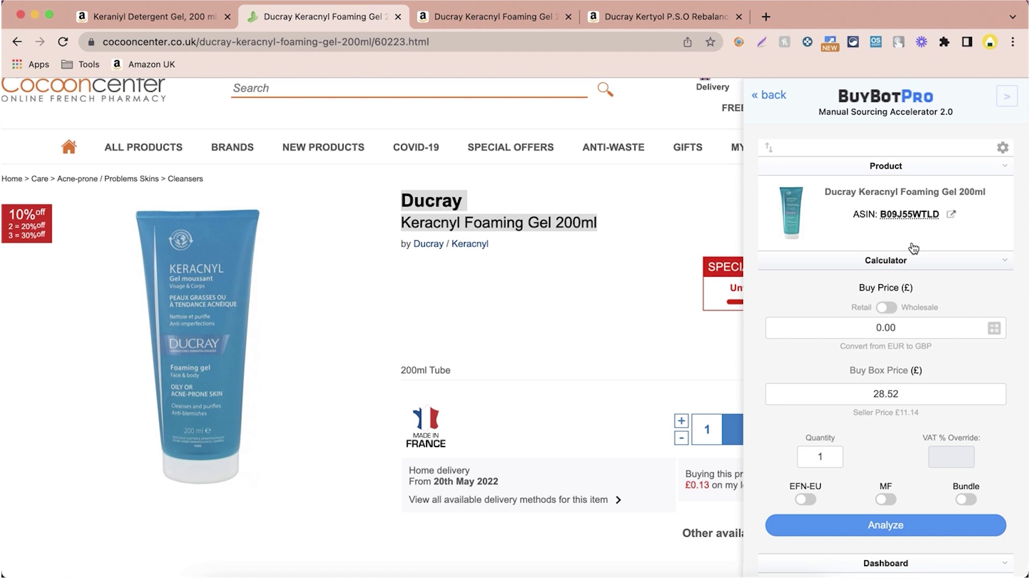
Run a BuyBotPro search on the full title of the Amazon Ducray Keracnyl listing.
left_click(507, 15)
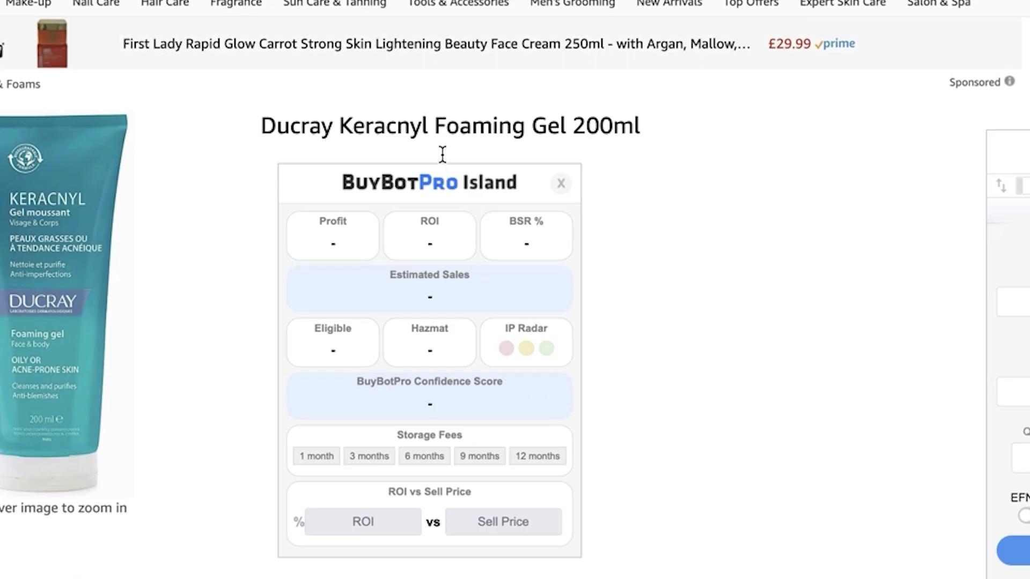
triple_click(431, 124)
right_click(431, 124)
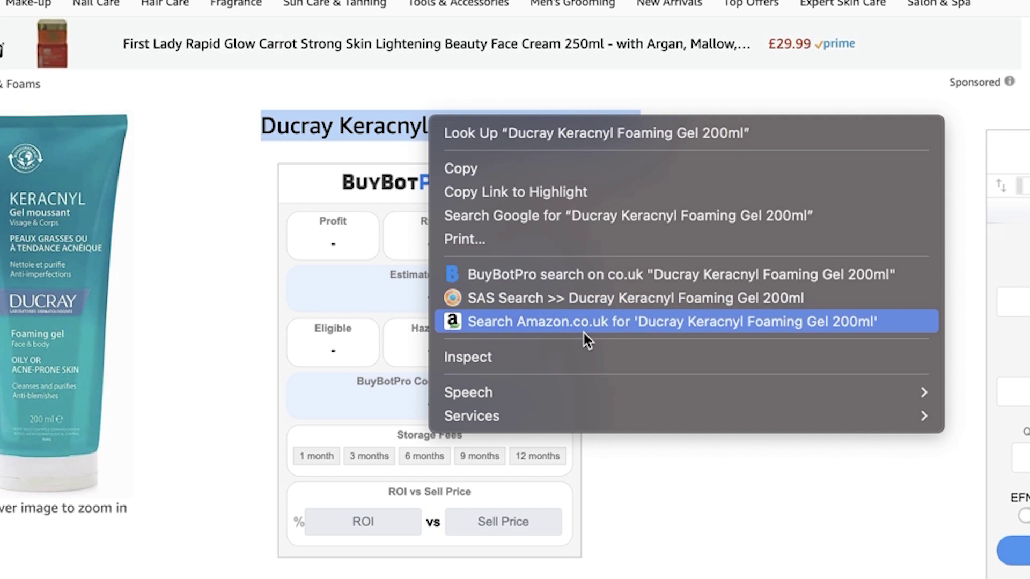
left_click(593, 276)
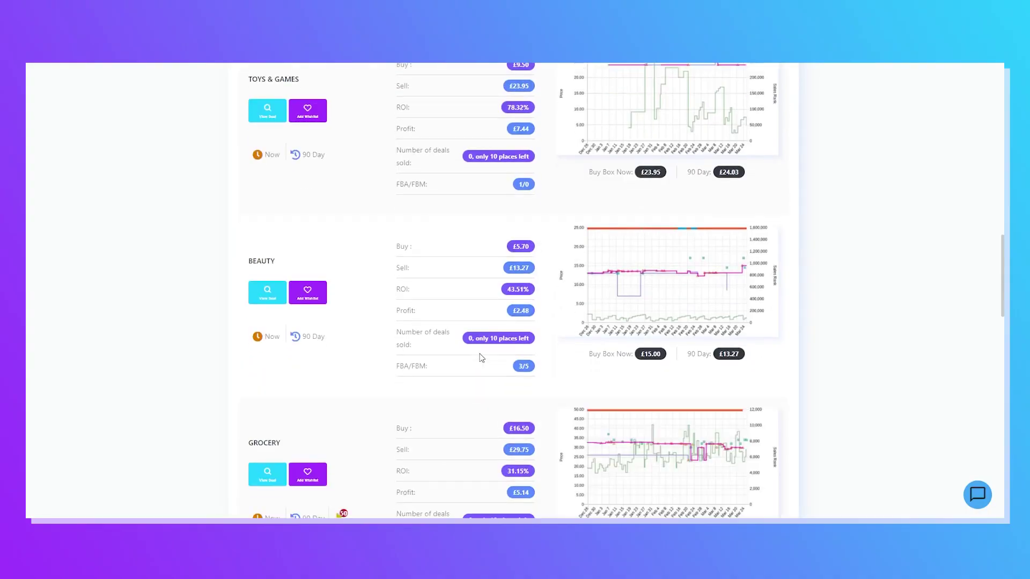
Open the details of the Grocery lead bought at £16.50 and sold at £29.75.
scroll(481, 358, "down", 3)
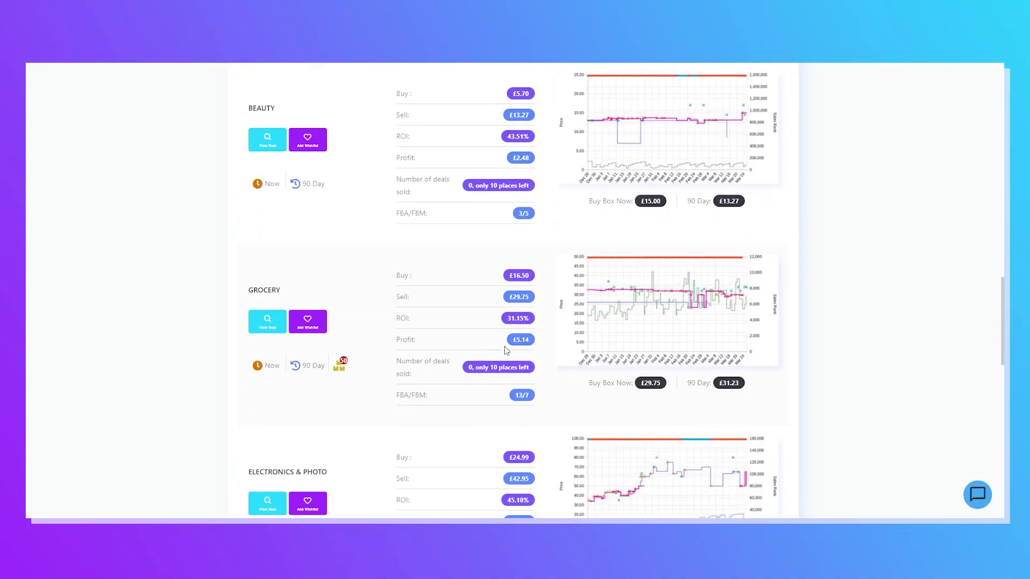
scroll(444, 356, "down", 8)
scroll(443, 358, "up", 9)
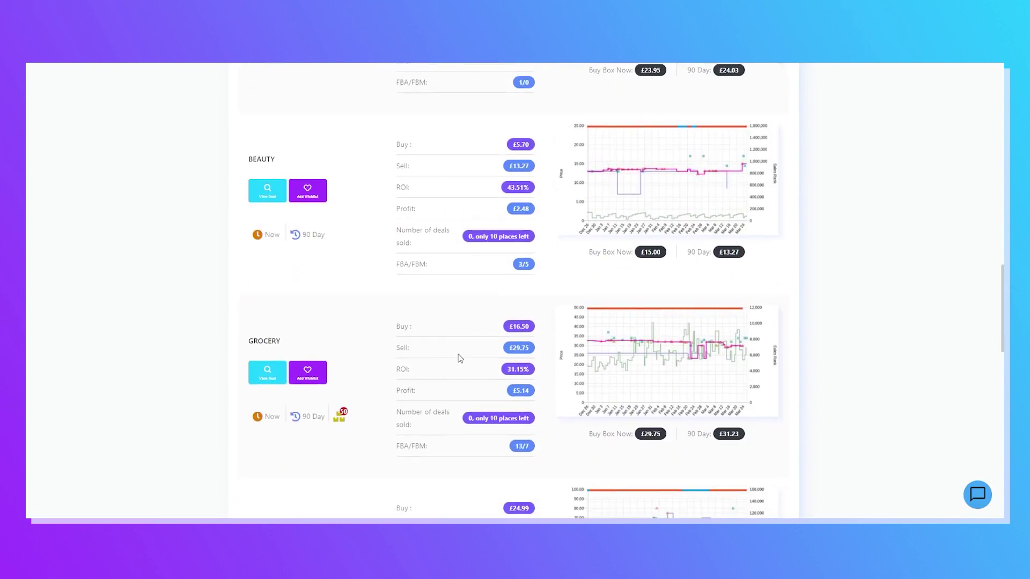
left_click(390, 317)
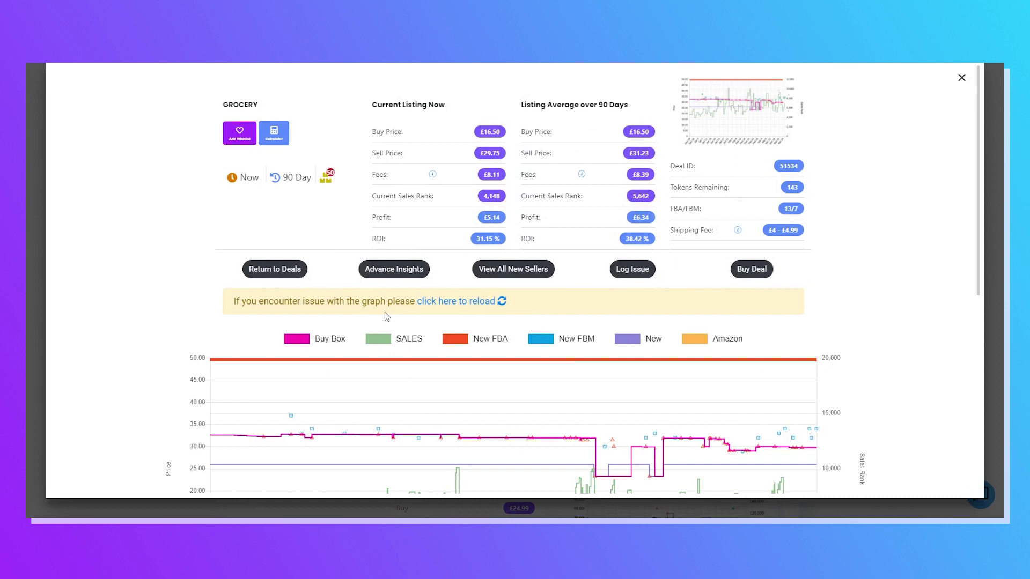
Review the Grocery deal's 1-month and 3-month price history and check its profit calculator.
scroll(536, 351, "down", 5)
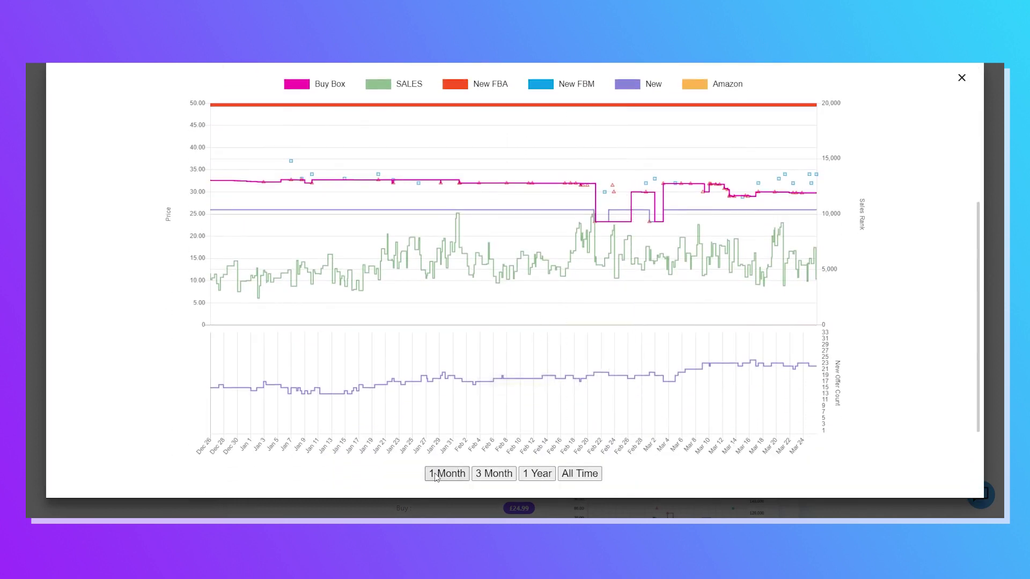
left_click(436, 475)
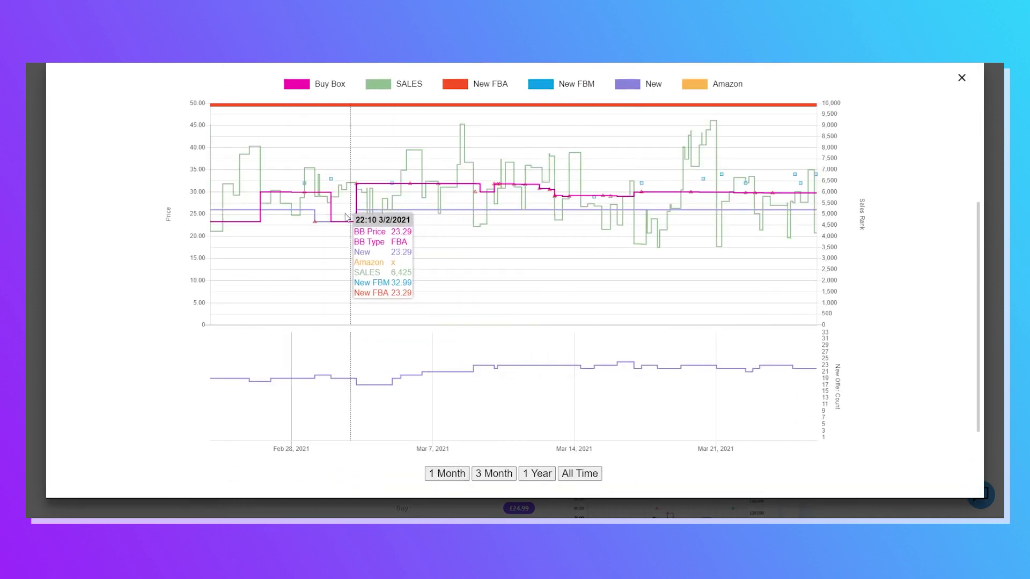
left_click(492, 474)
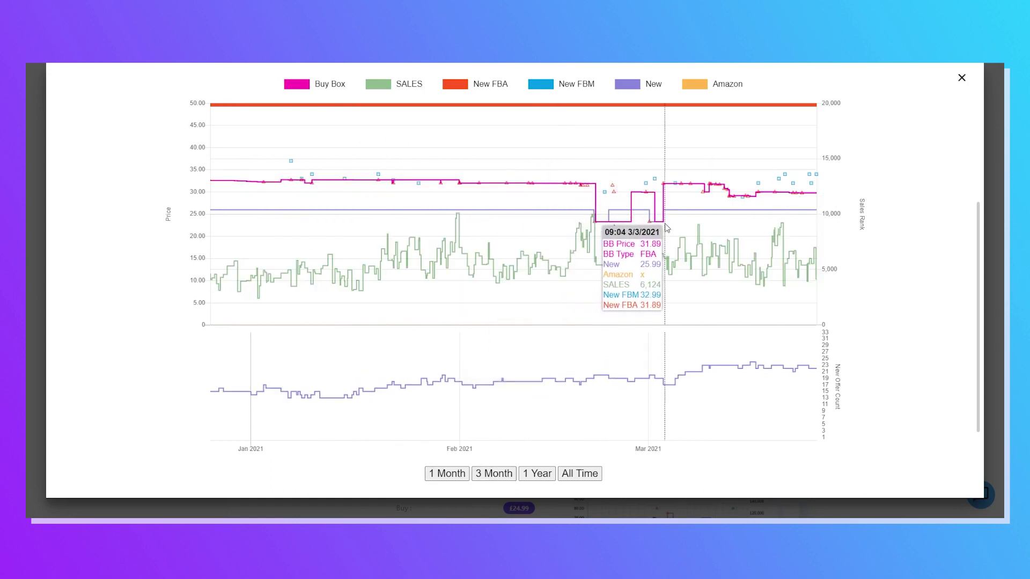
scroll(612, 333, "up", 5)
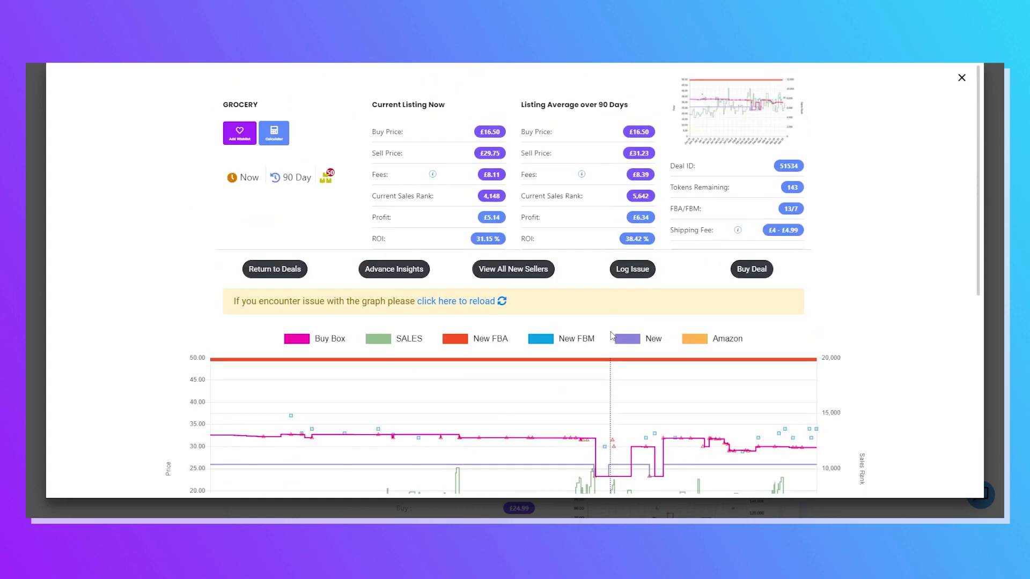
left_click(274, 134)
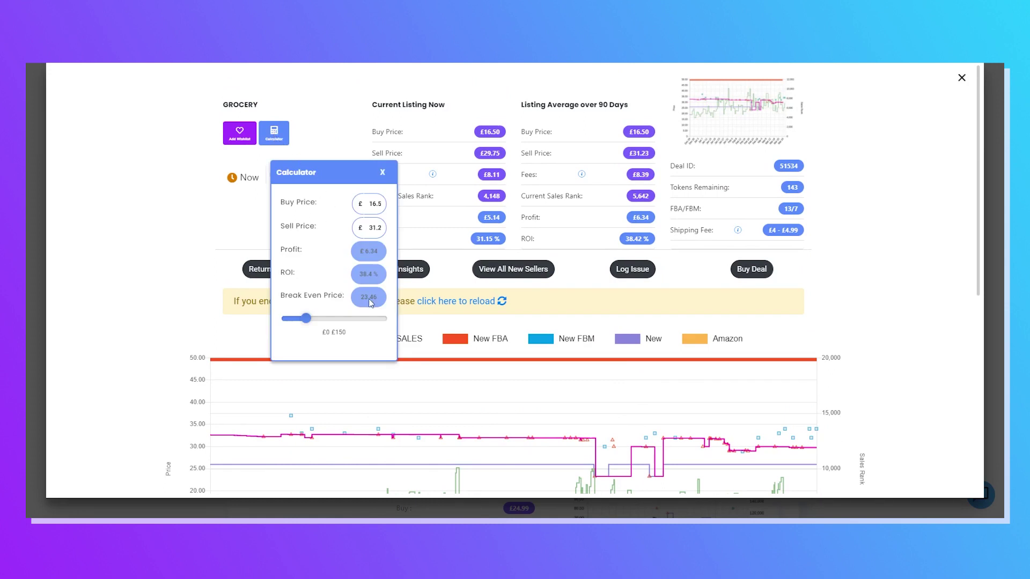
left_click(748, 271)
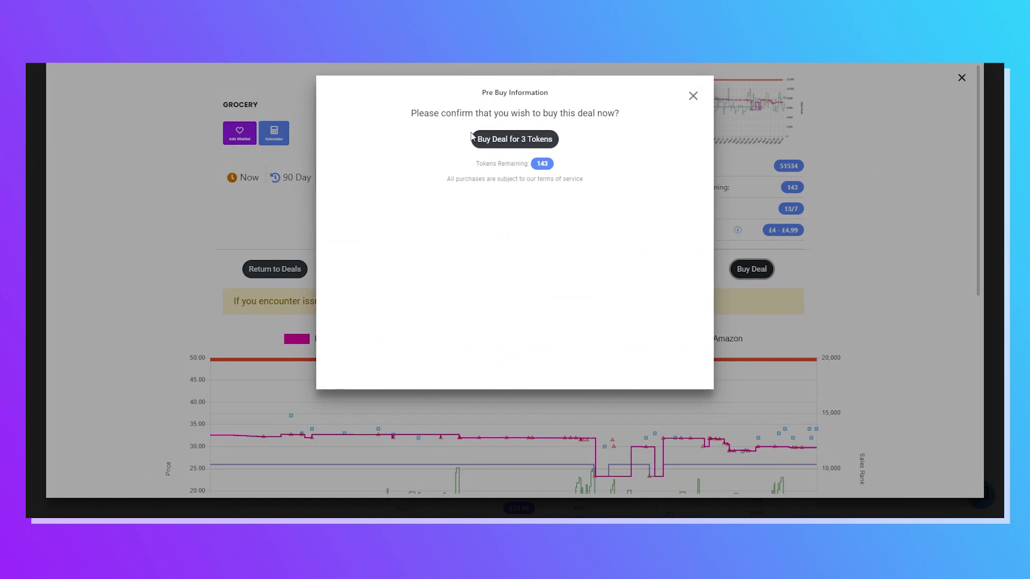
Buy the Grocery deal for 3 tokens and accept cookies on its Nespresso supplier page.
left_click(506, 149)
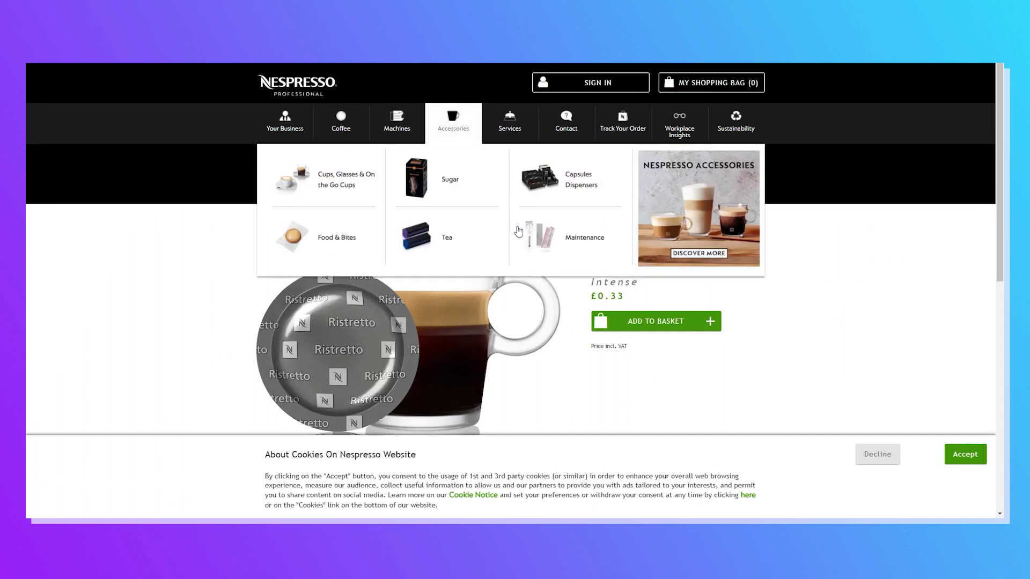
left_click(958, 457)
scroll(692, 315, "down", 2)
scroll(590, 225, "up", 2)
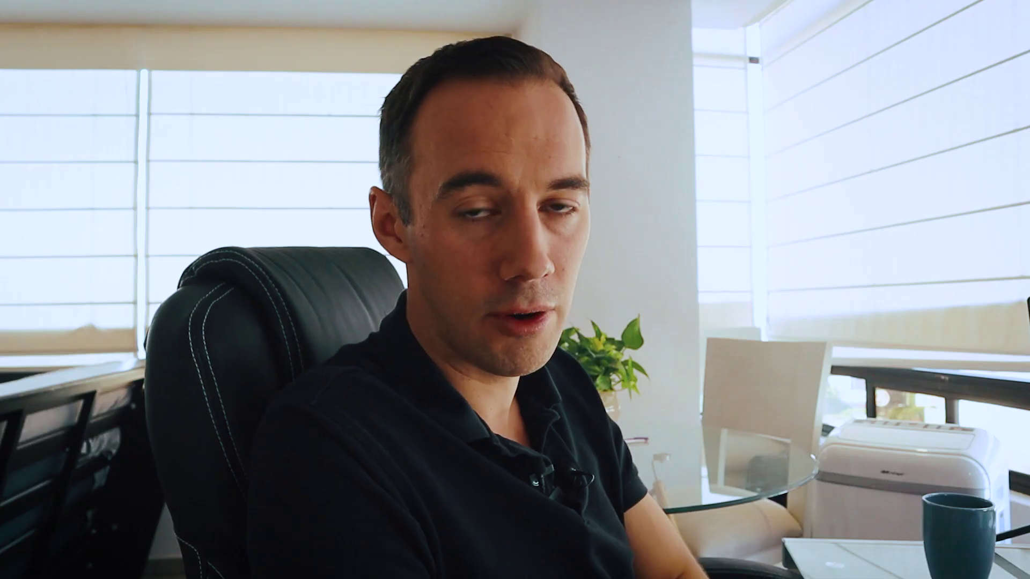